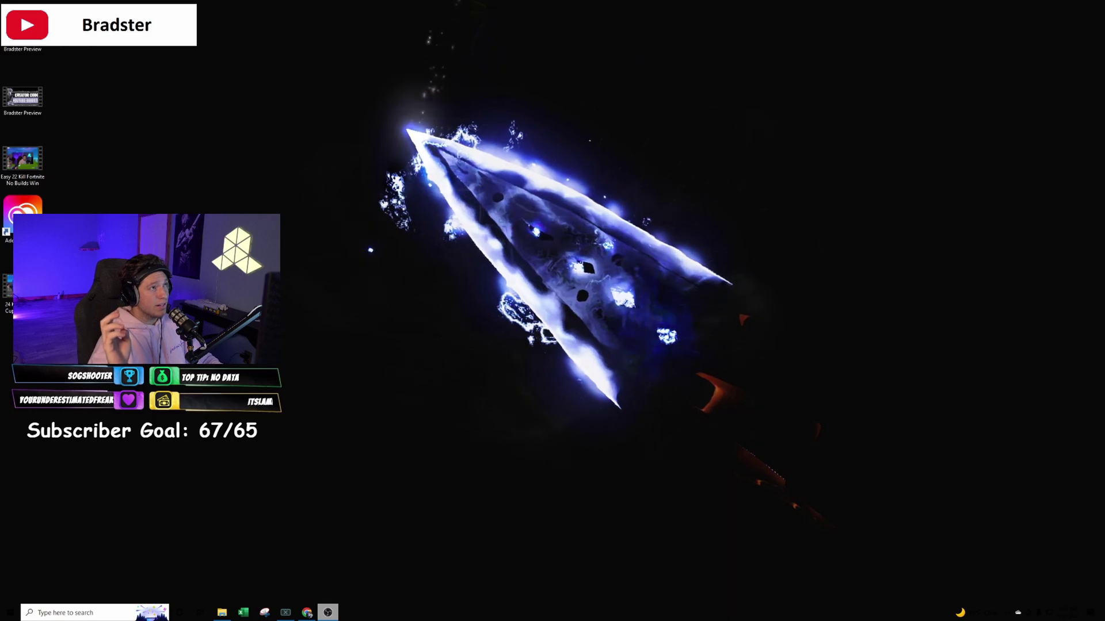
Open the overlay's Instant Replay options and dismiss them with replay left Off.
key("alt+z")
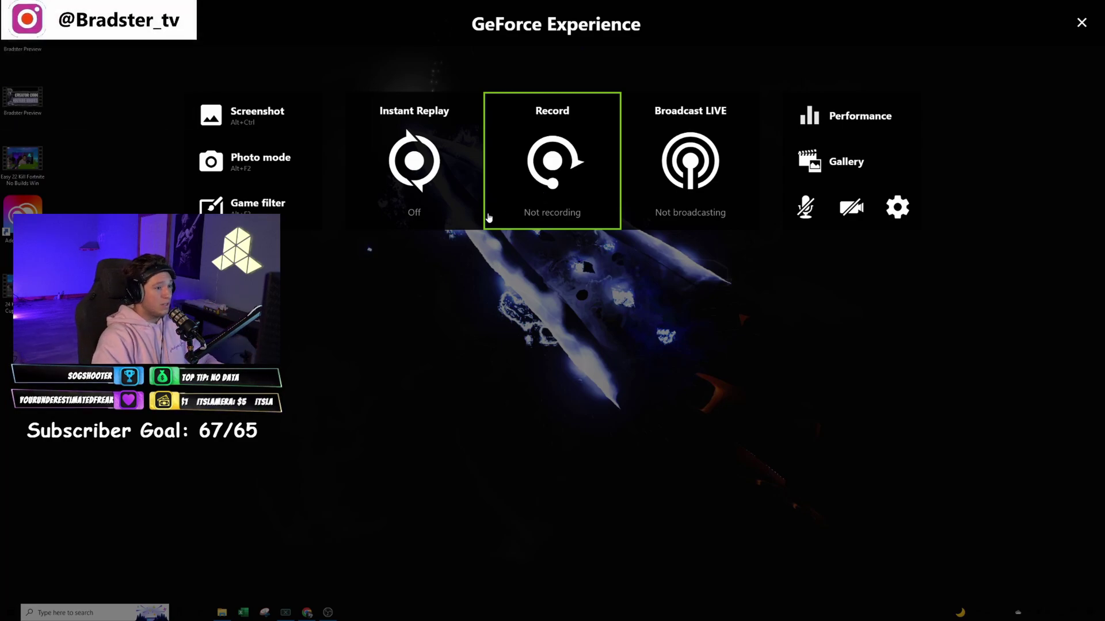
left_click(421, 199)
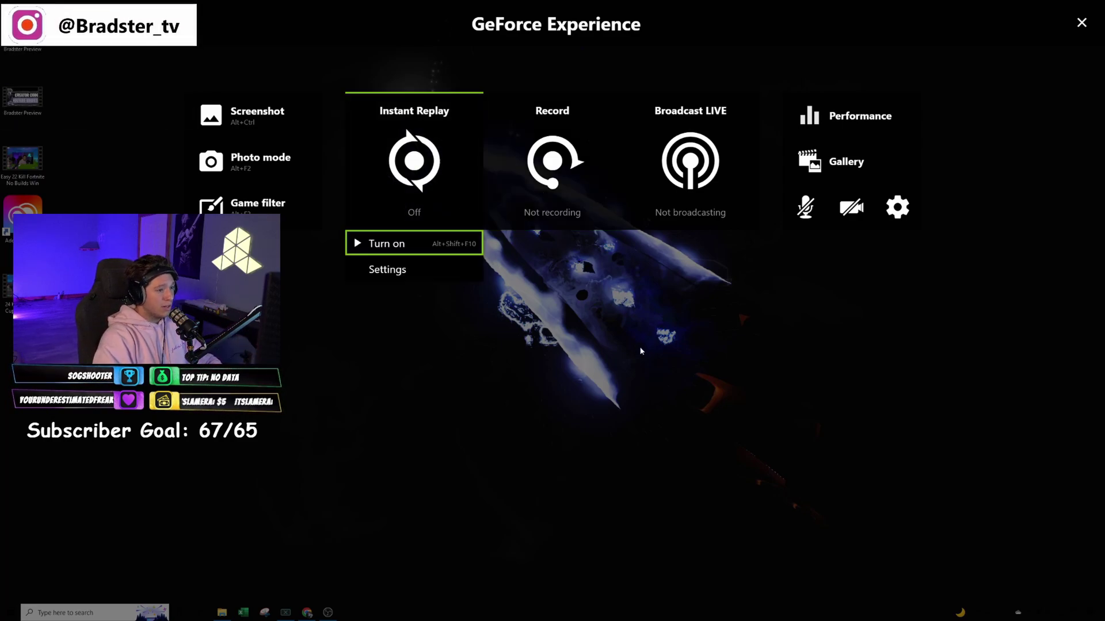
left_click(388, 245)
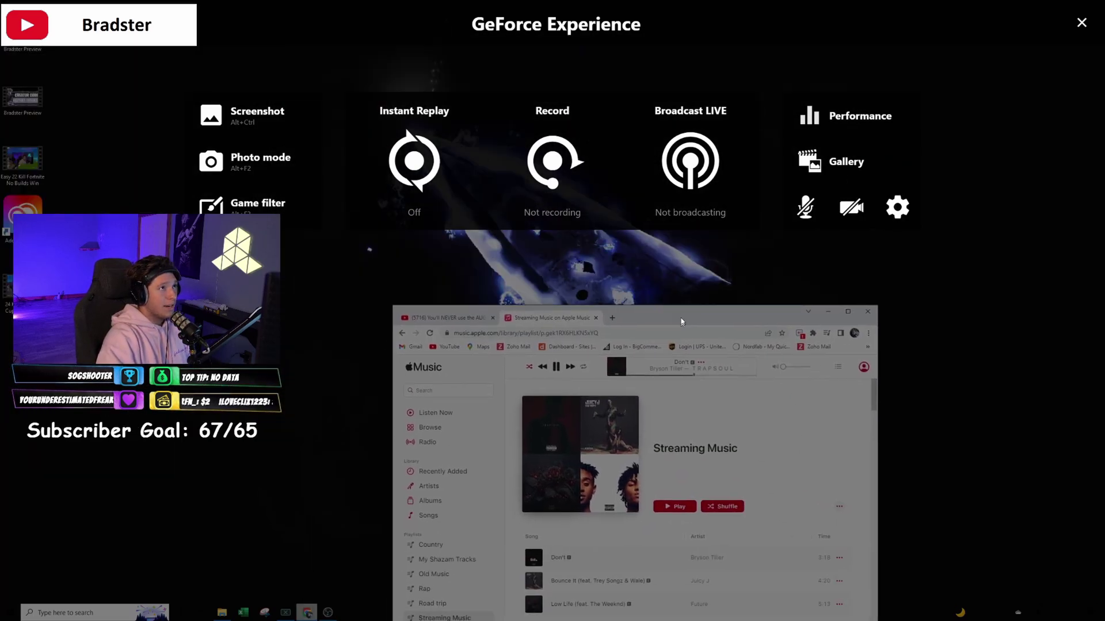
Close the overlay, then maximize and re-centre the Apple Music Streaming Music browser window.
left_click(1081, 22)
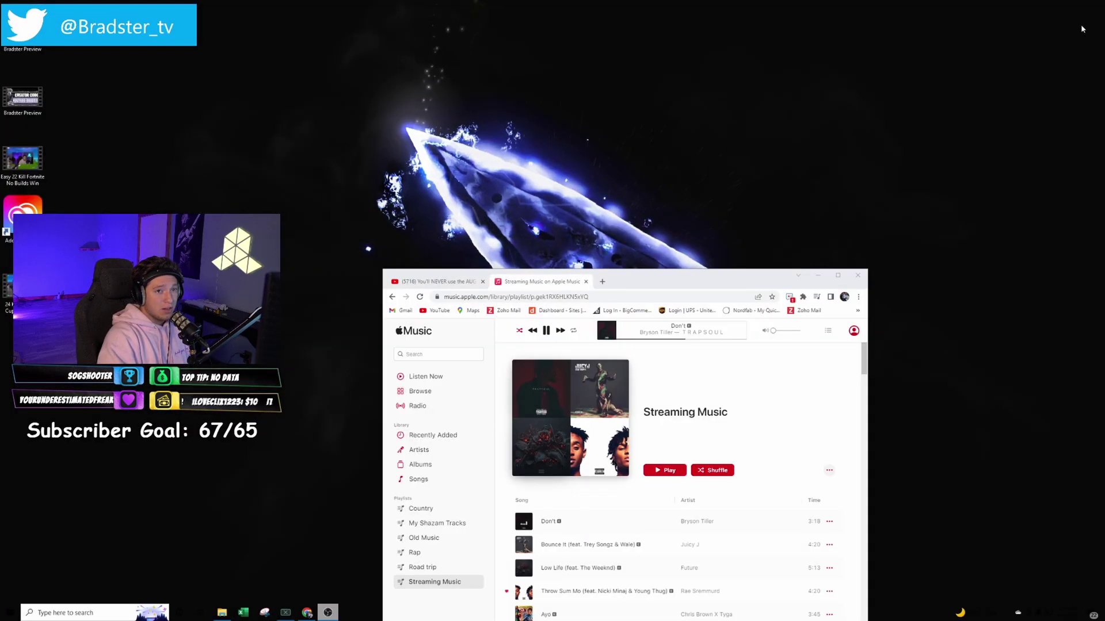
left_click(837, 277)
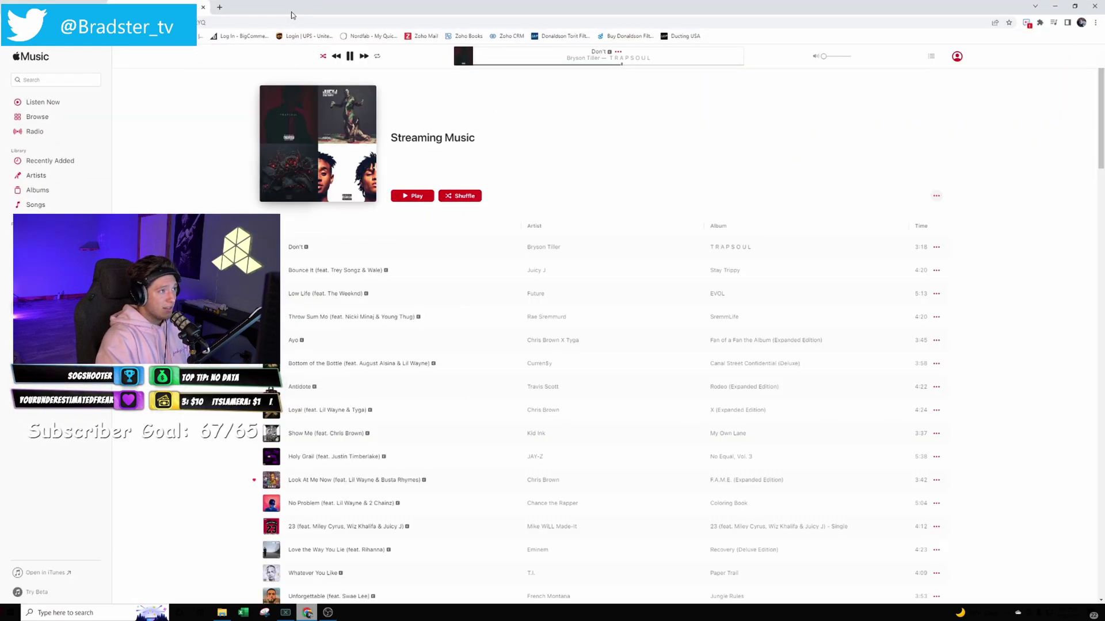
left_click_drag(292, 15, 637, 147)
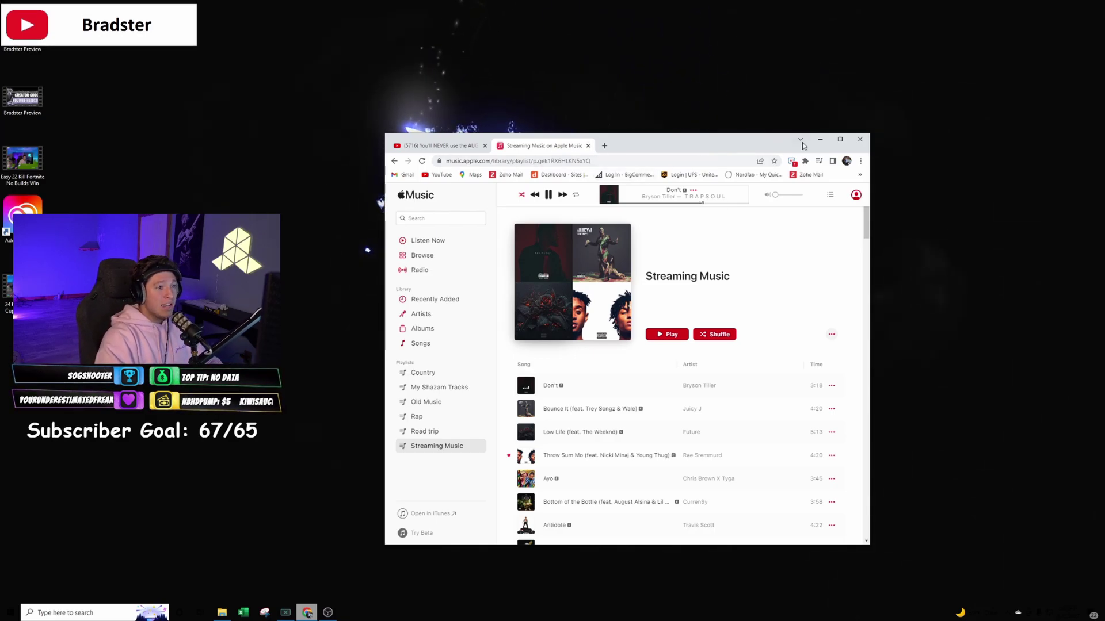
key("alt+z")
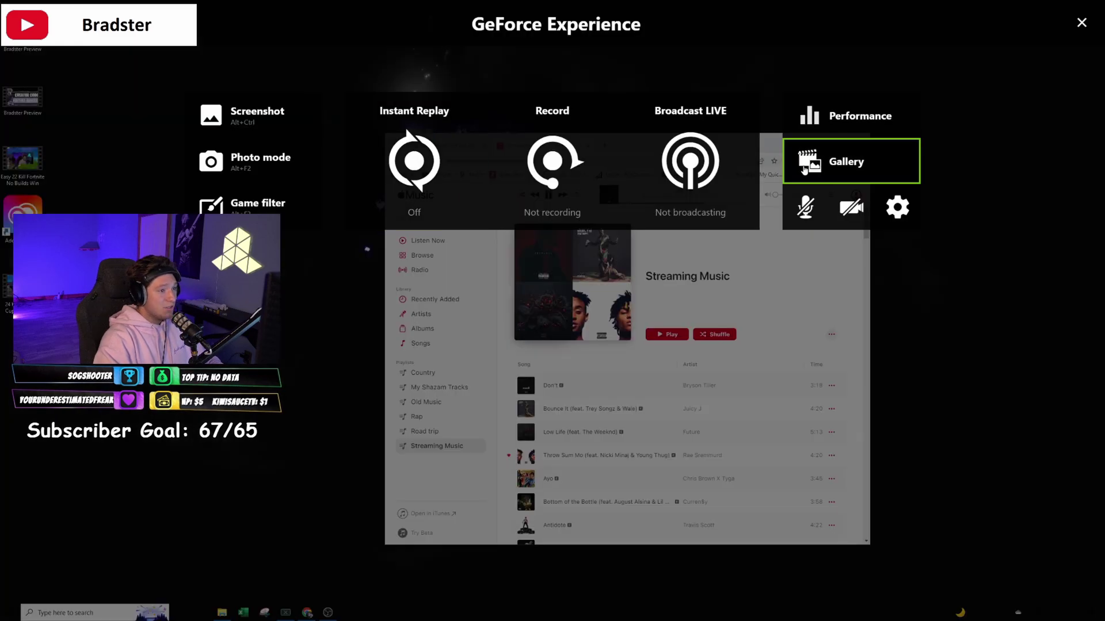
left_click(414, 165)
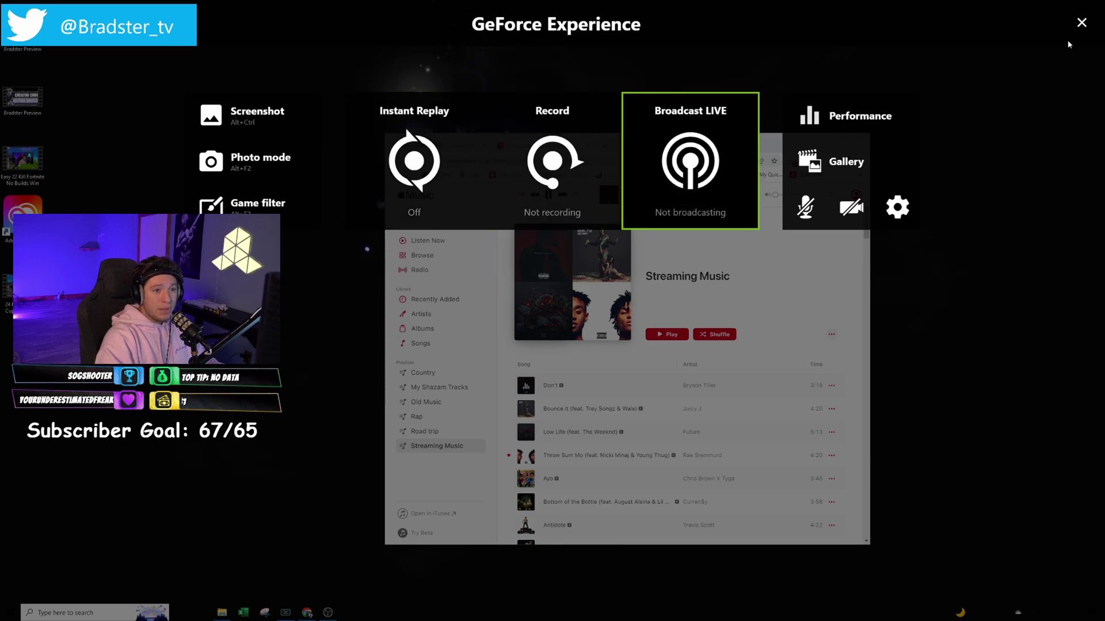
left_click(1082, 23)
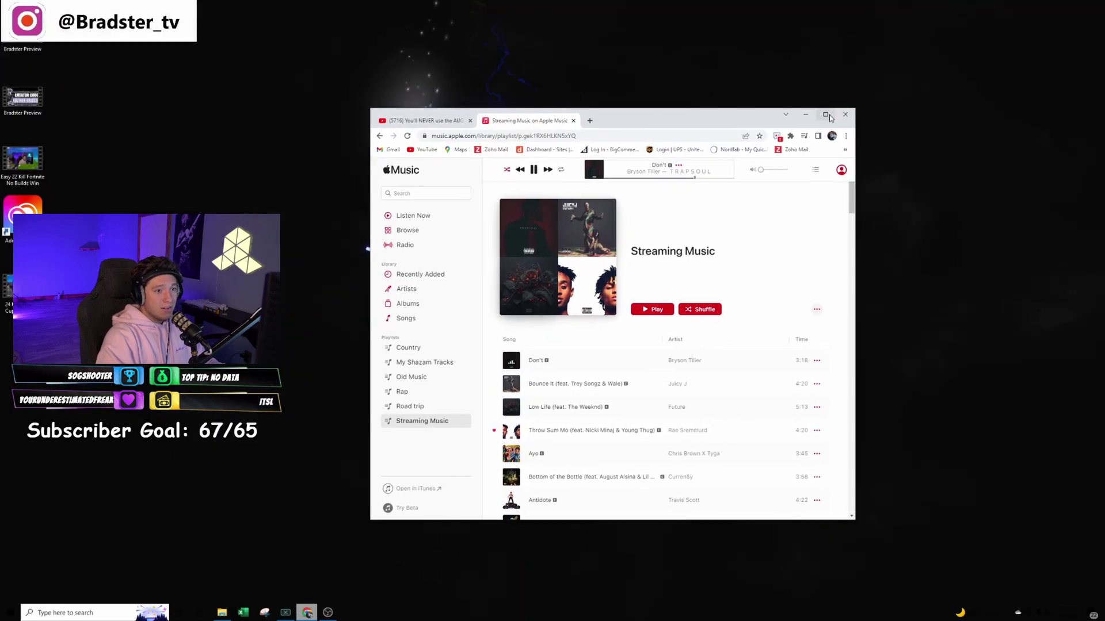
Close the Apple Music tab, confirming Leave, leaving the YouTube Fortnite video in a centred window.
double_click(641, 145)
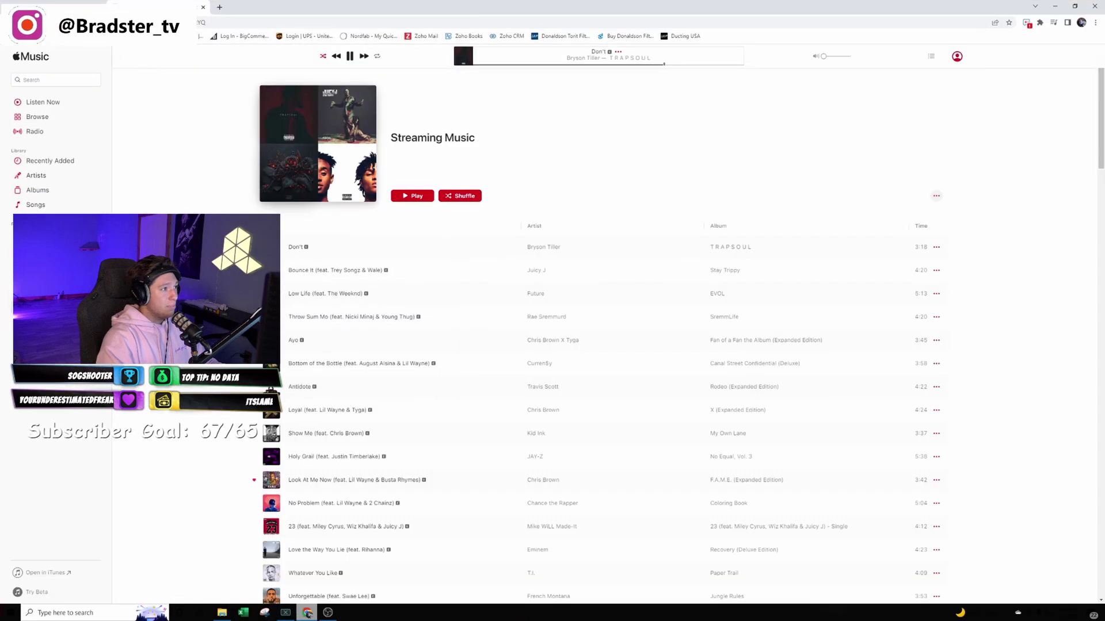
left_click(202, 8)
left_click(604, 74)
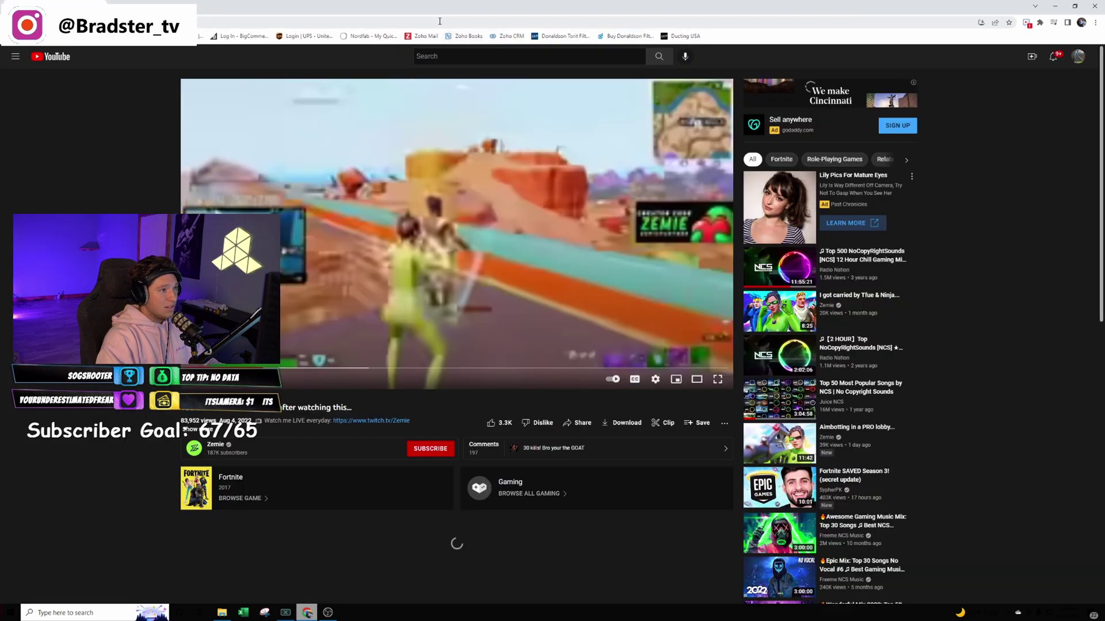
mouse_move(432, 9)
left_mouse_down()
mouse_move(168, 101)
mouse_move(621, 143)
left_mouse_up()
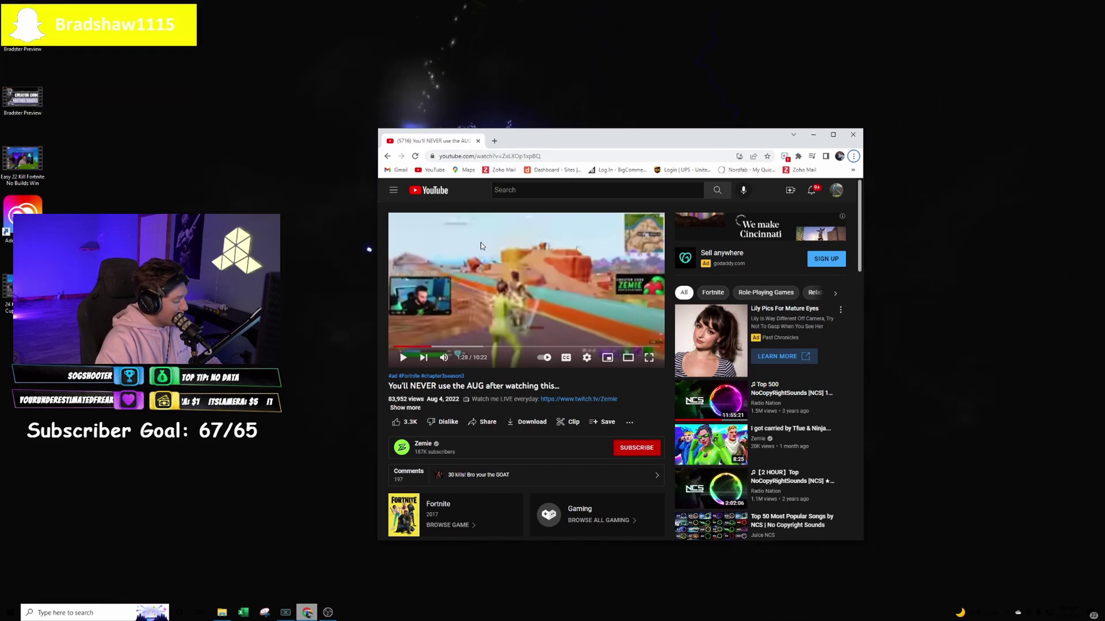
Turn Instant Replay On from the Alt+Z overlay, then close the overlay.
key("alt+z")
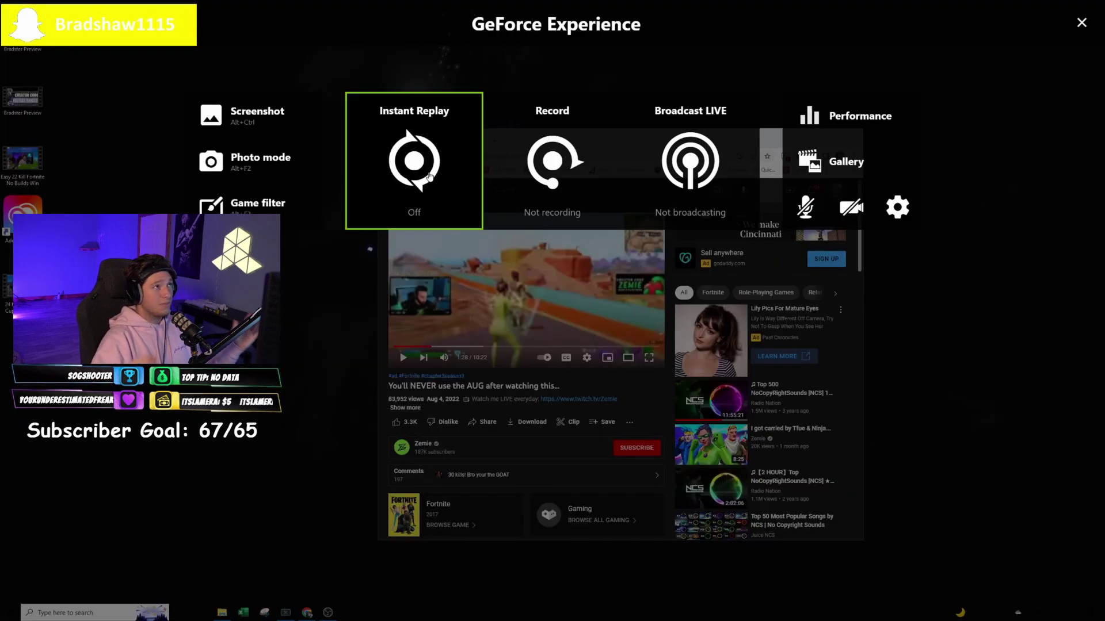
left_click(428, 175)
left_click(399, 240)
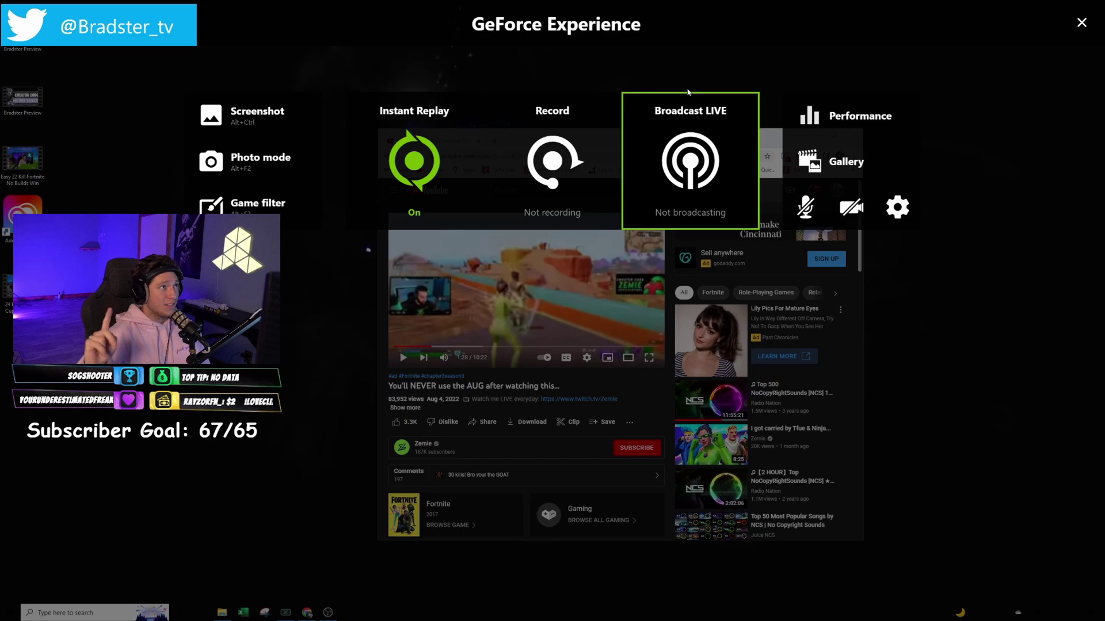
left_click(1081, 24)
Minimize the YouTube Chrome window to reveal the blade wallpaper desktop.
left_click(814, 134)
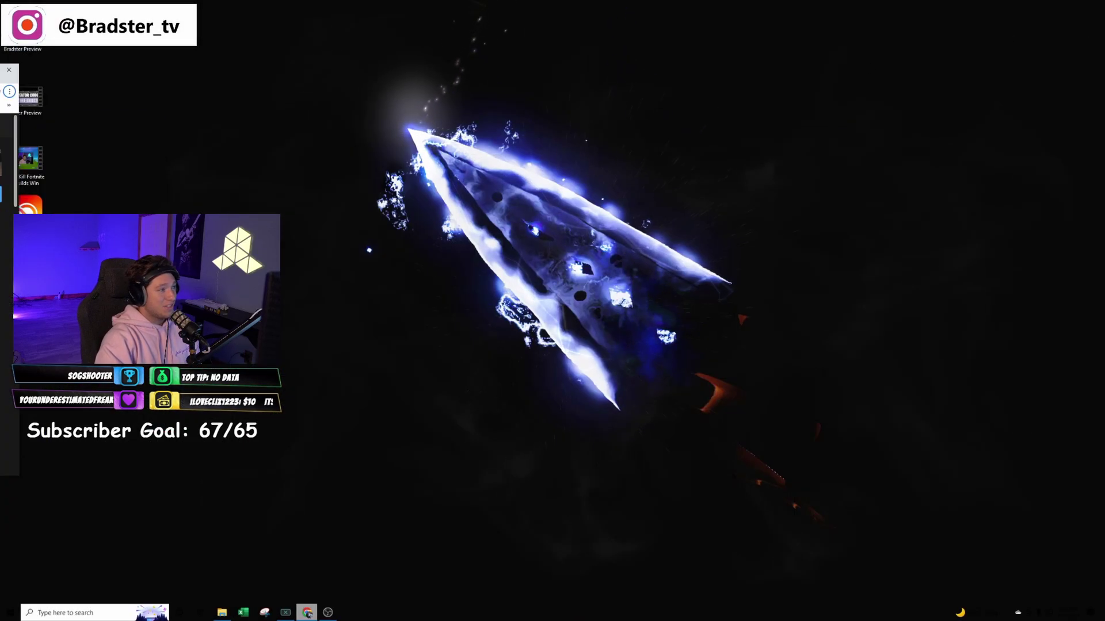